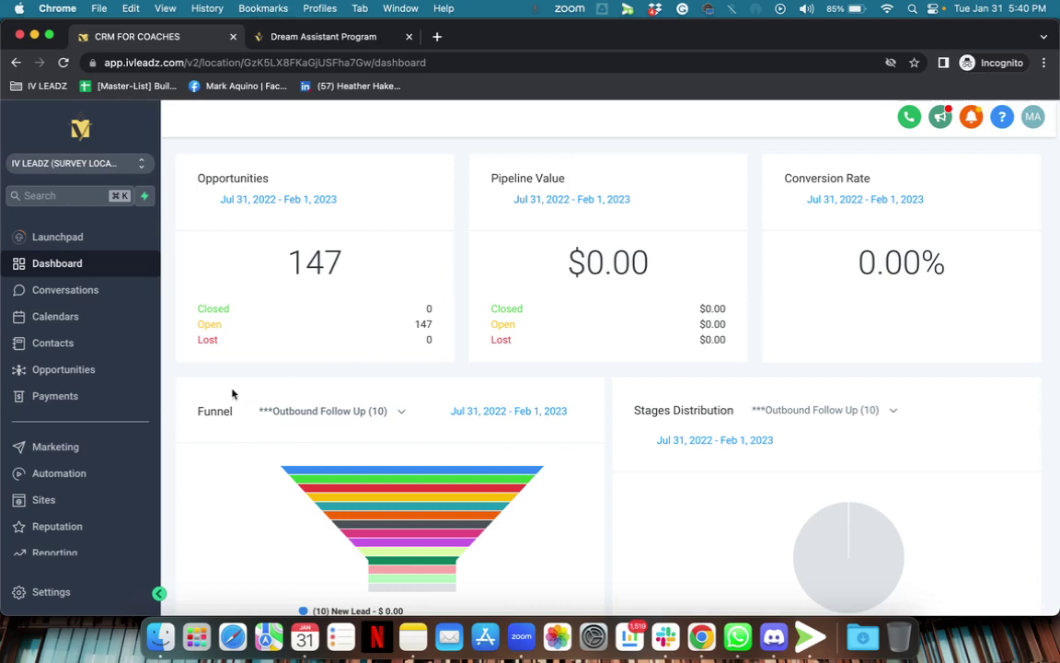
# Open Sites from the sidebar to show the Funnels list of 132 funnels.
pyautogui.click(77, 499)
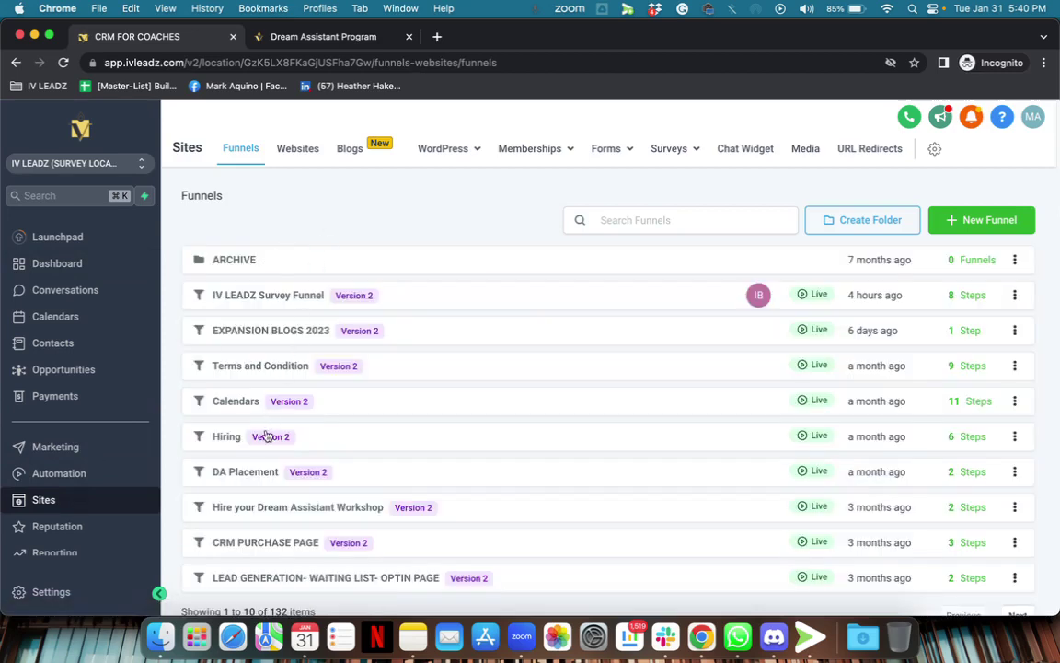
# On the Websites tab, view Dream Assistant 2.0's Home and Thank You pages, then return to Websites.
pyautogui.scroll(-1, 241, 436)
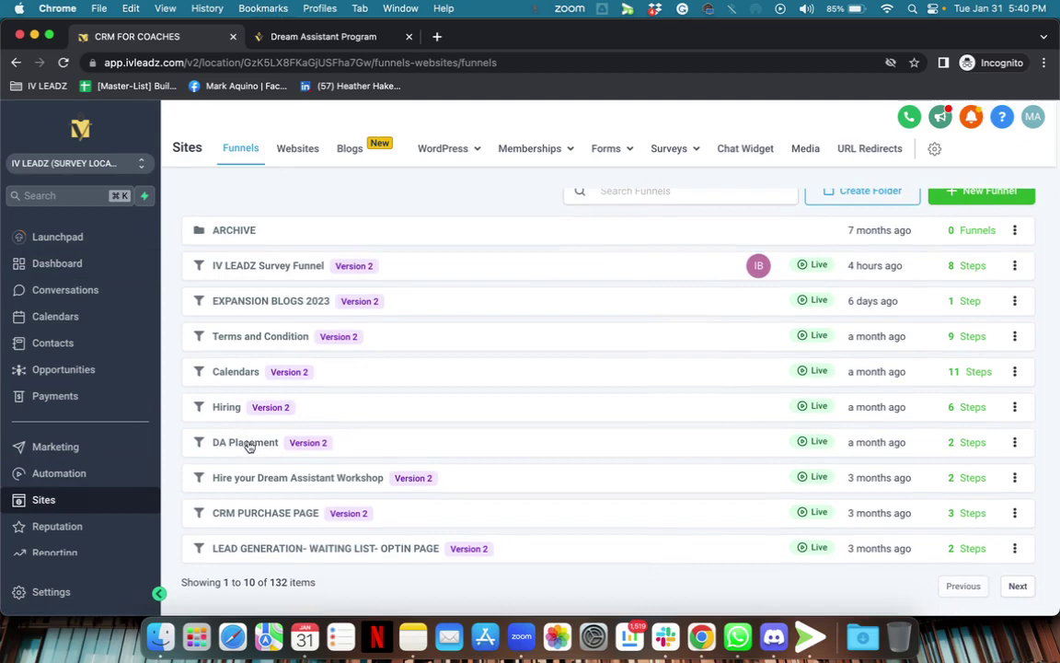
pyautogui.click(295, 154)
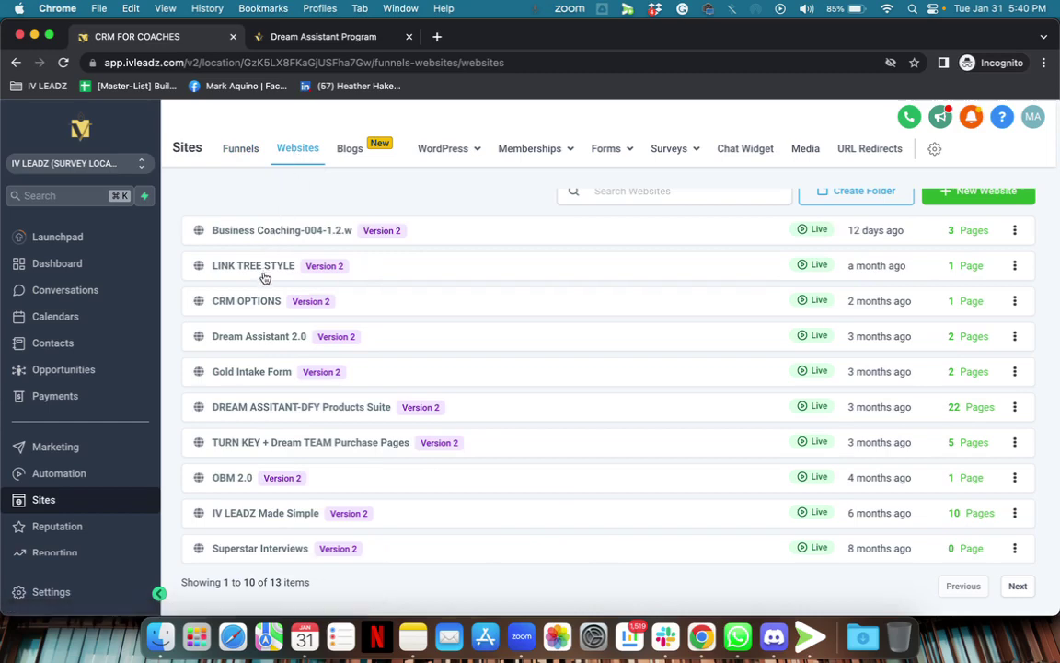
pyautogui.click(271, 339)
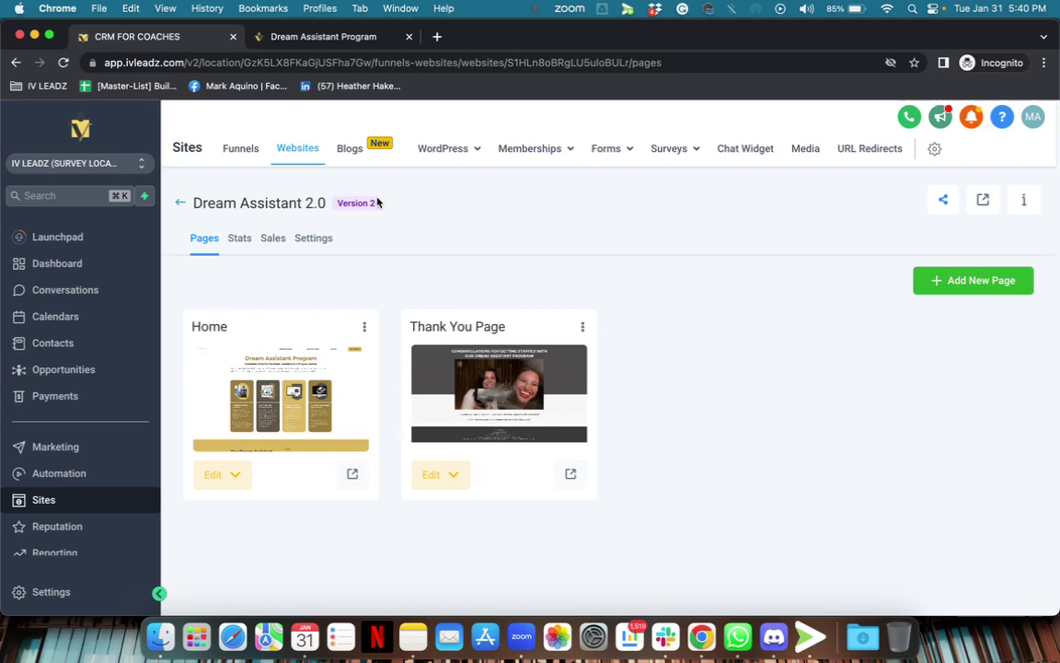
pyautogui.click(182, 208)
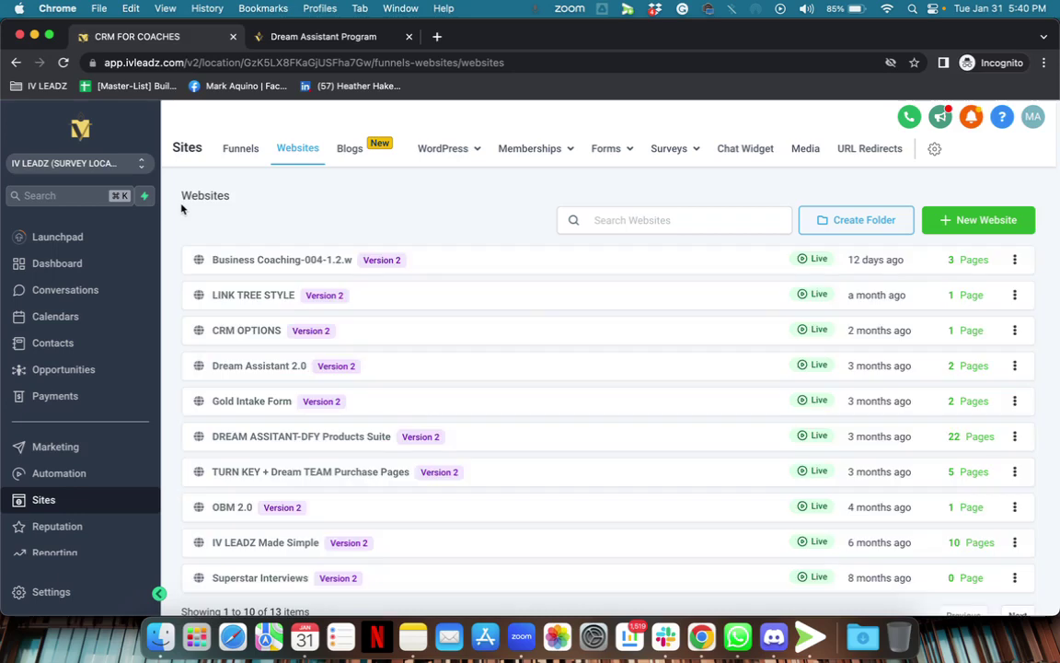
# Page through the funnels list to the fifth page and open the 10 Days Of Giving funnel.
pyautogui.click(233, 158)
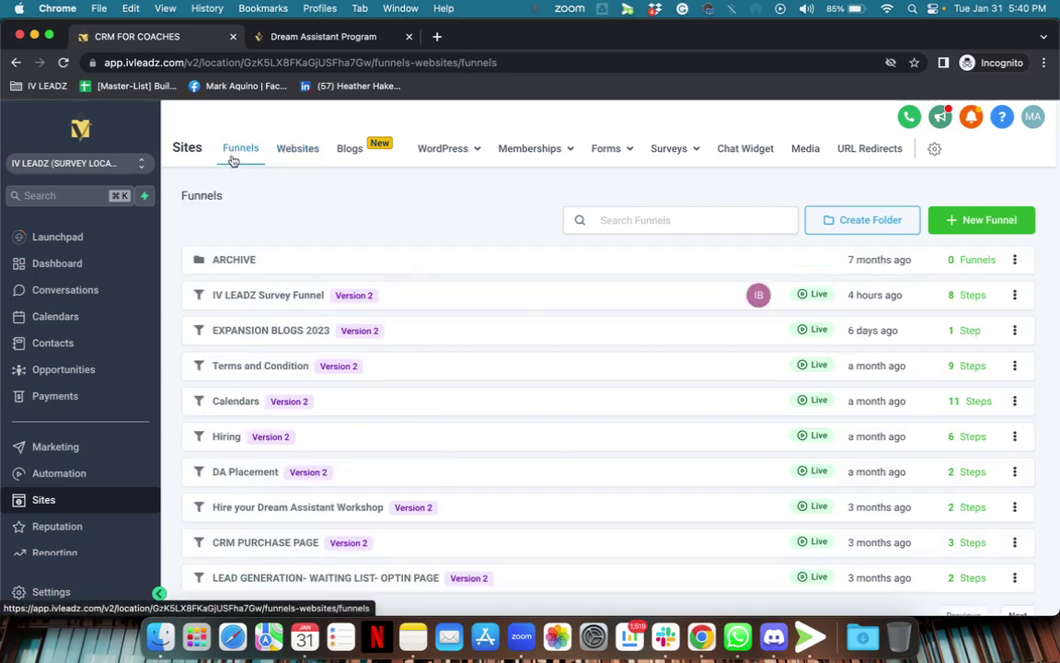
pyautogui.scroll(-1, 418, 367)
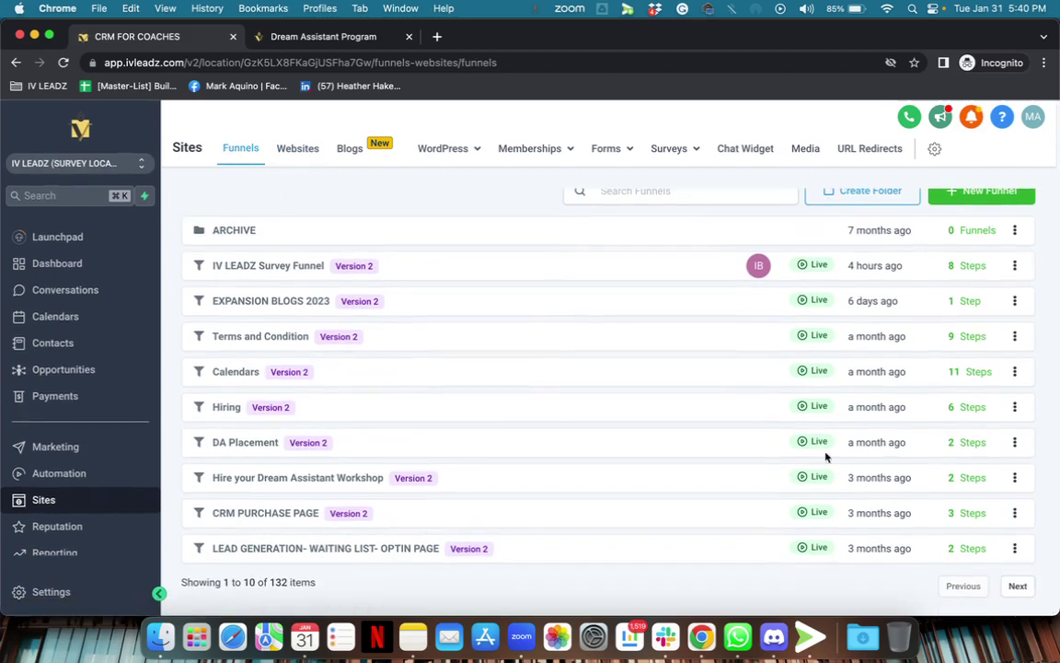
pyautogui.click(1016, 586)
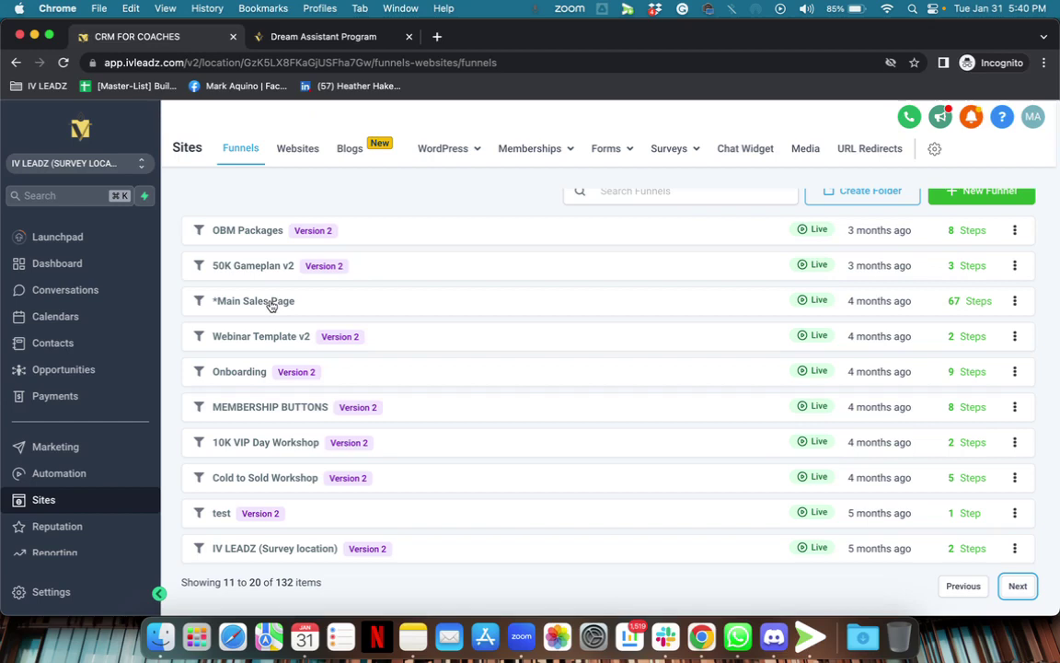
pyautogui.click(1015, 586)
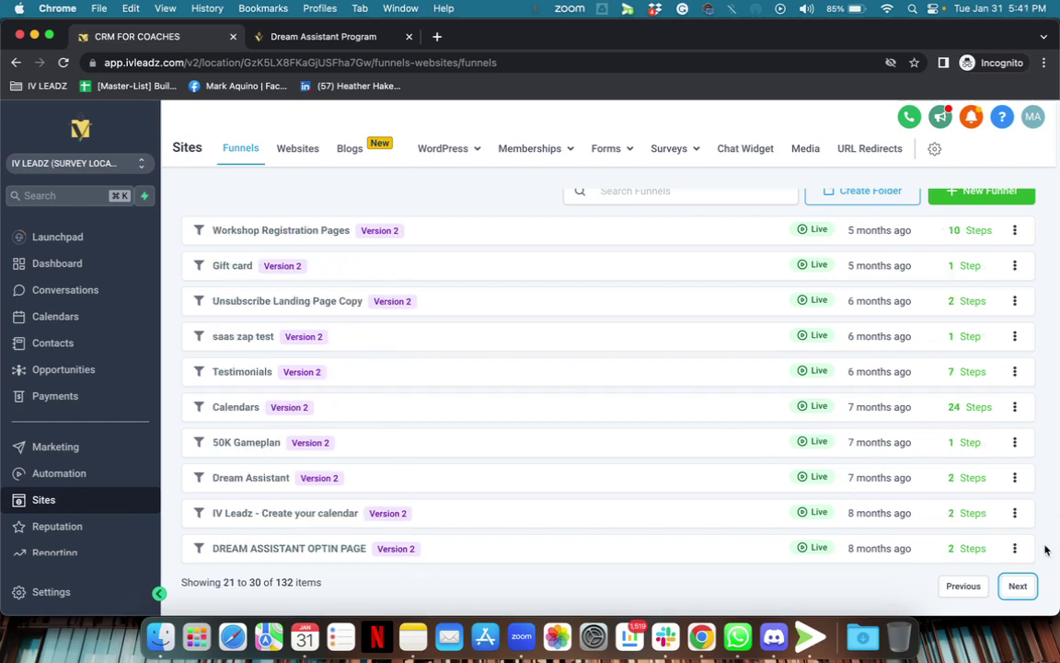
pyautogui.click(1015, 585)
pyautogui.click(1017, 586)
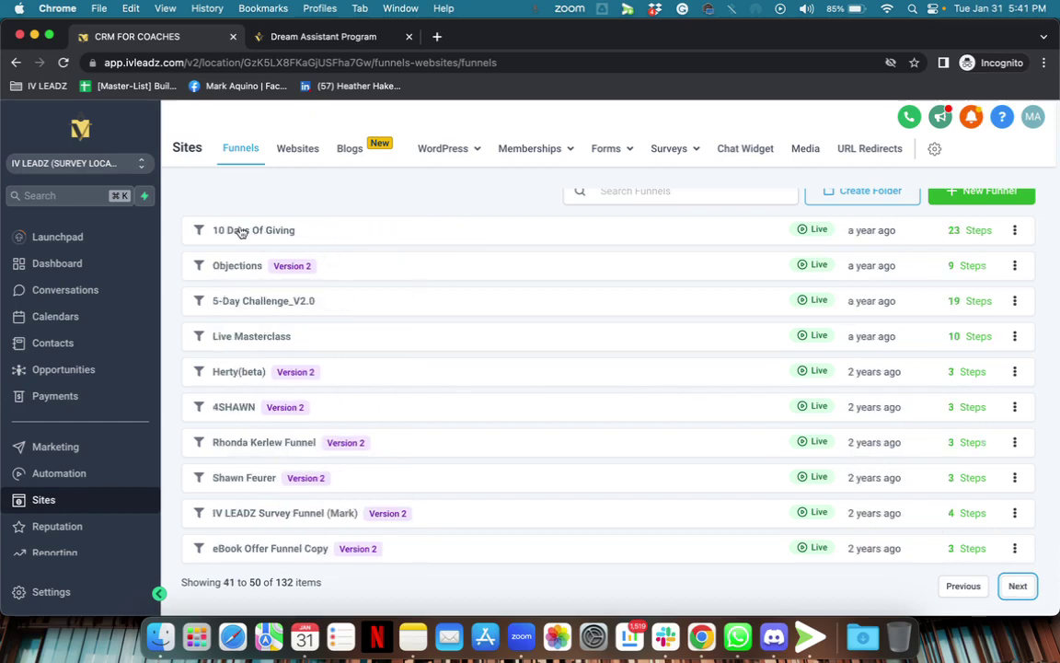
pyautogui.click(239, 231)
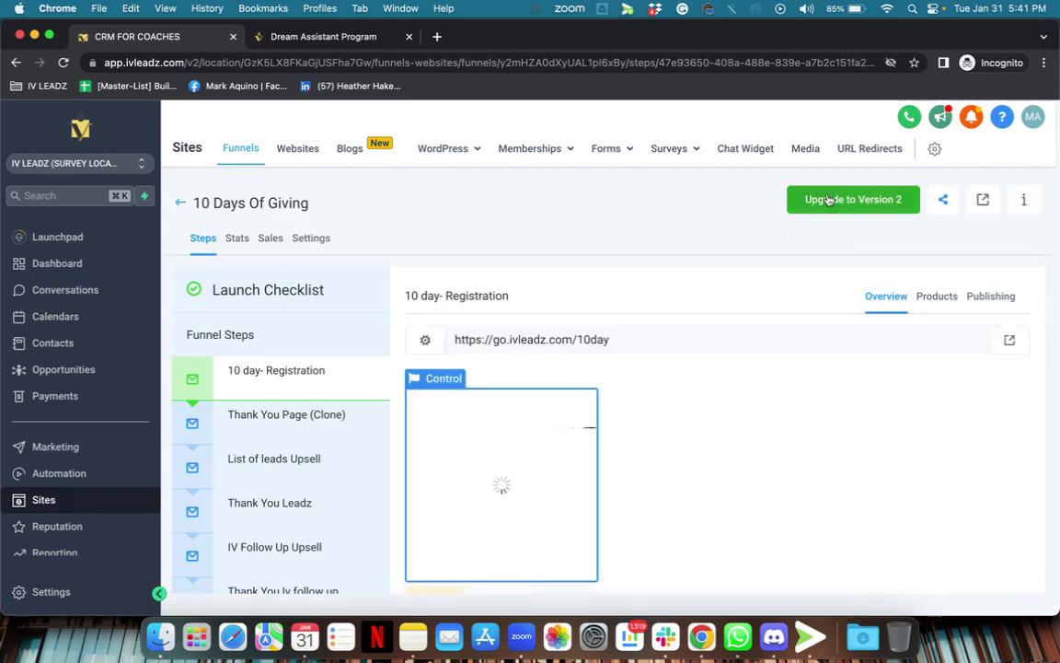
pyautogui.keyDown('ctrl'); pyautogui.scroll(5, 853, 203); pyautogui.keyUp('ctrl')
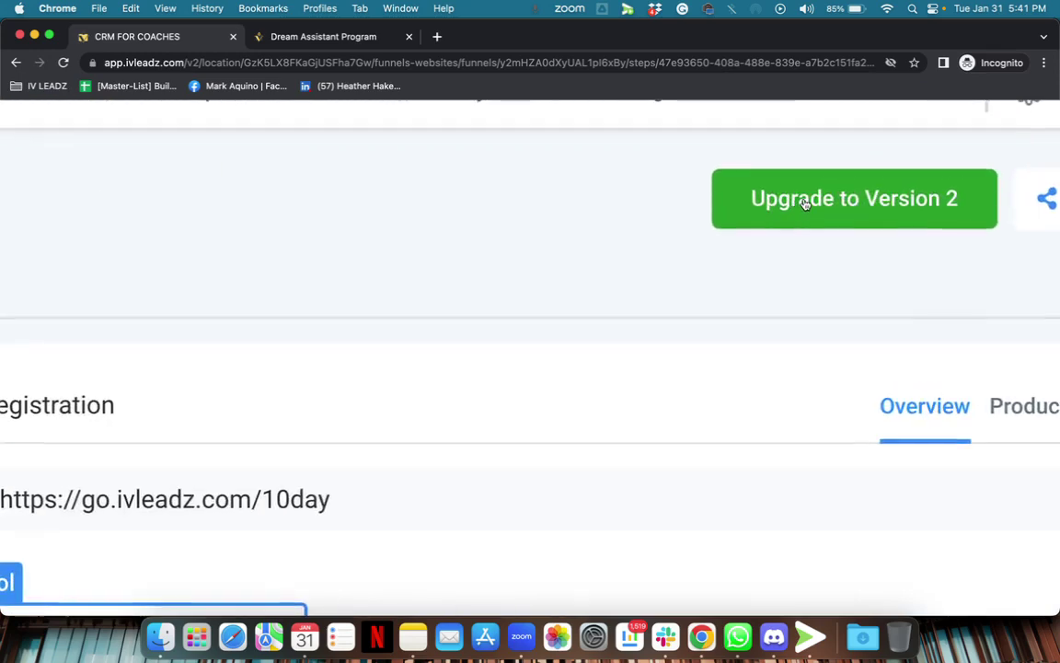
pyautogui.keyDown('ctrl'); pyautogui.scroll(-5, 806, 202); pyautogui.keyUp('ctrl')
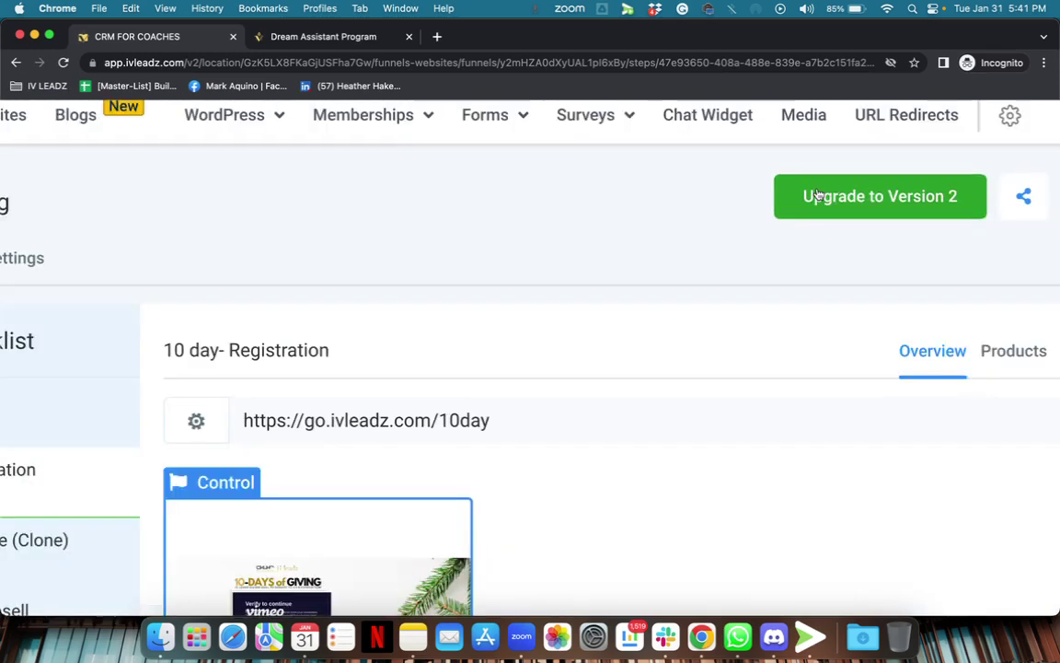
pyautogui.click(814, 195)
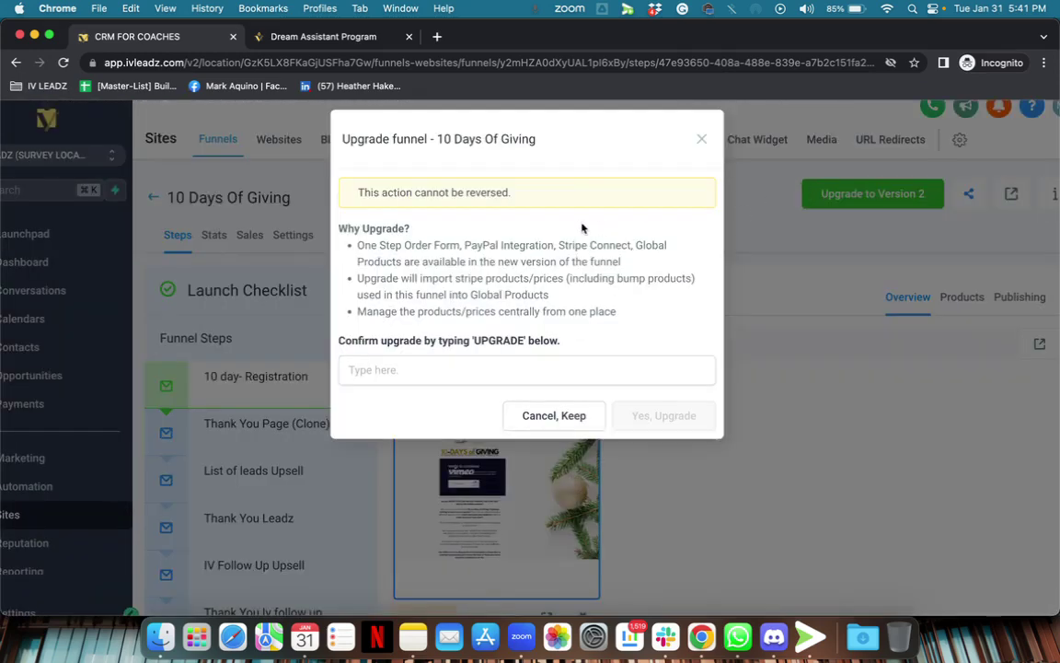
pyautogui.keyDown('ctrl'); pyautogui.scroll(-2, 596, 218); pyautogui.keyUp('ctrl')
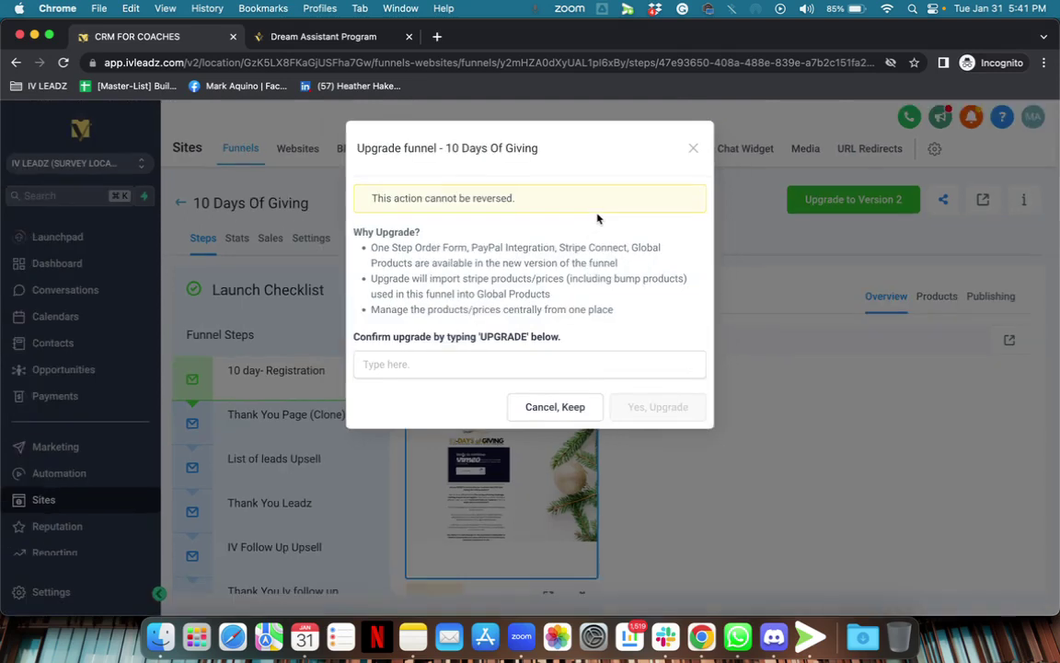
pyautogui.click(419, 361)
pyautogui.write('UPGRADE')
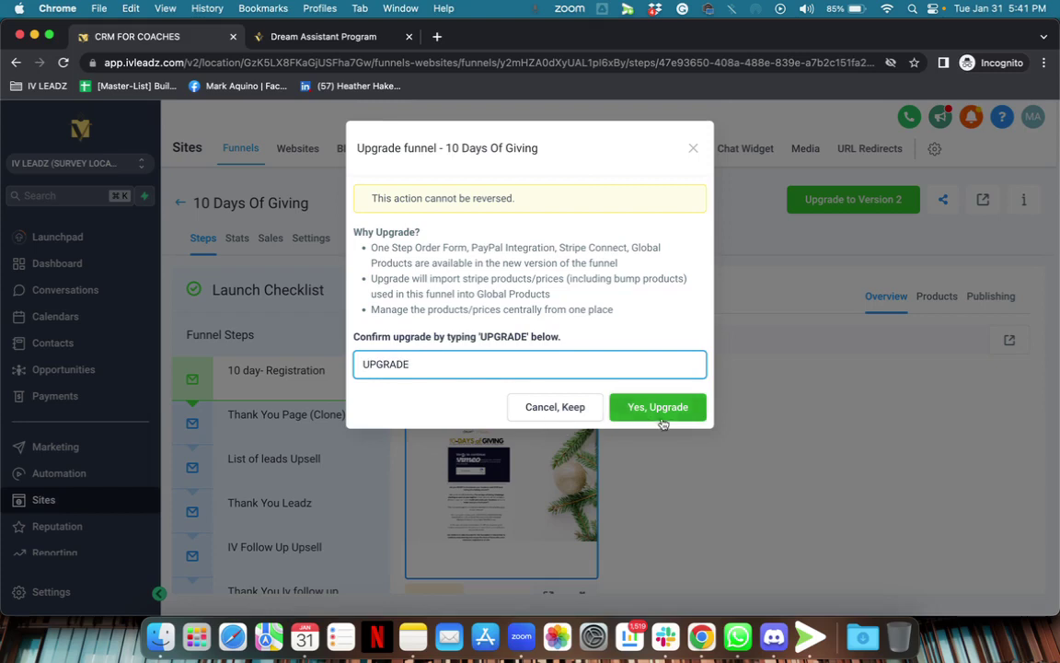
pyautogui.click(635, 407)
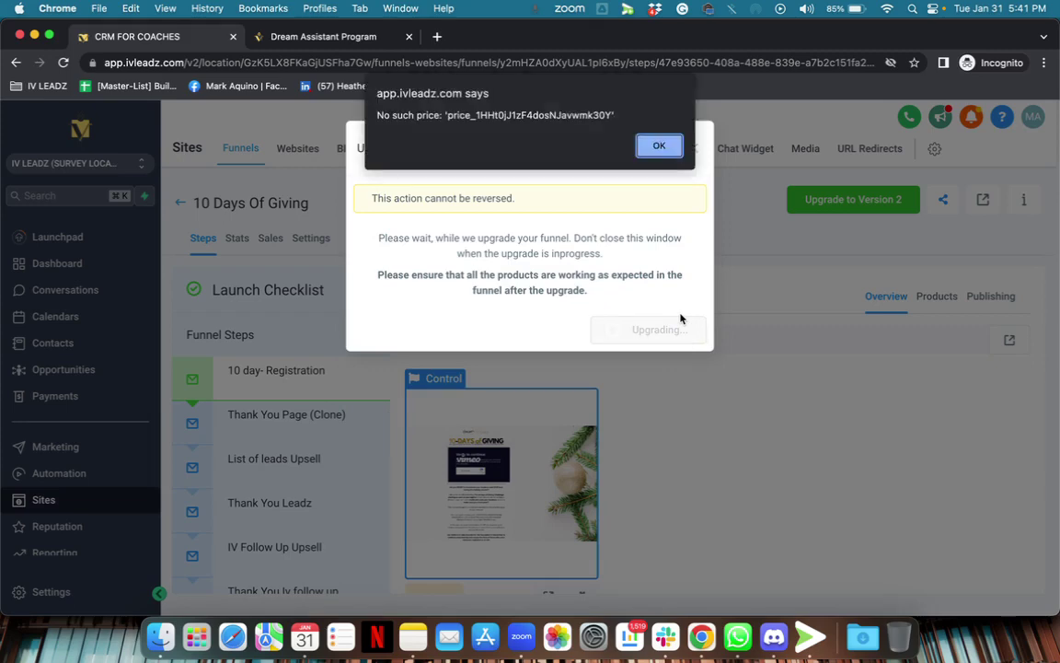
pyautogui.click(671, 145)
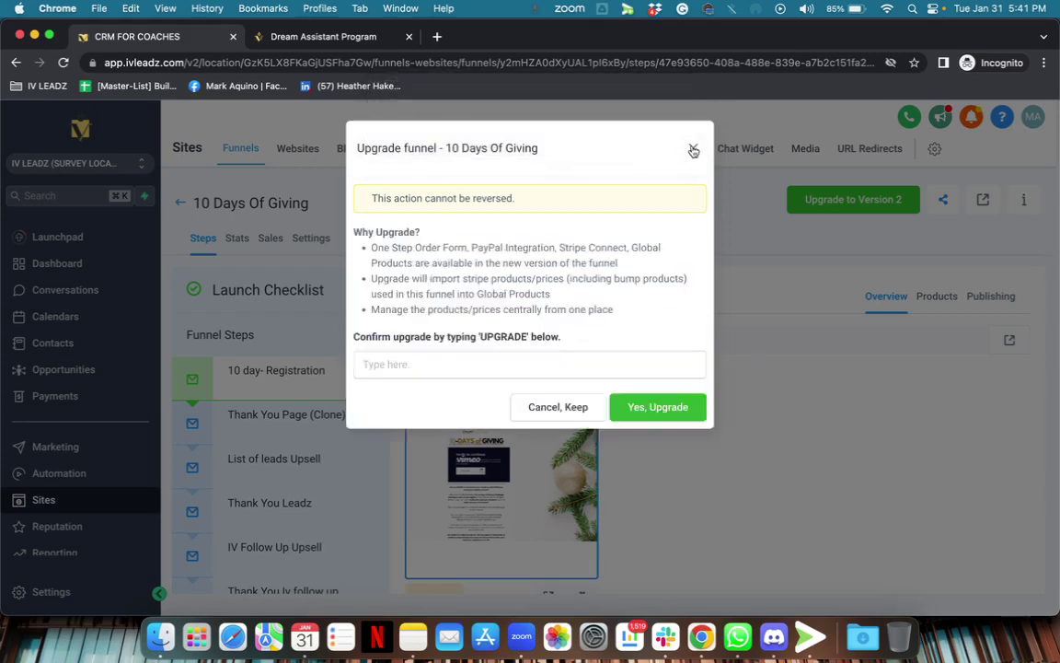
pyautogui.click(694, 150)
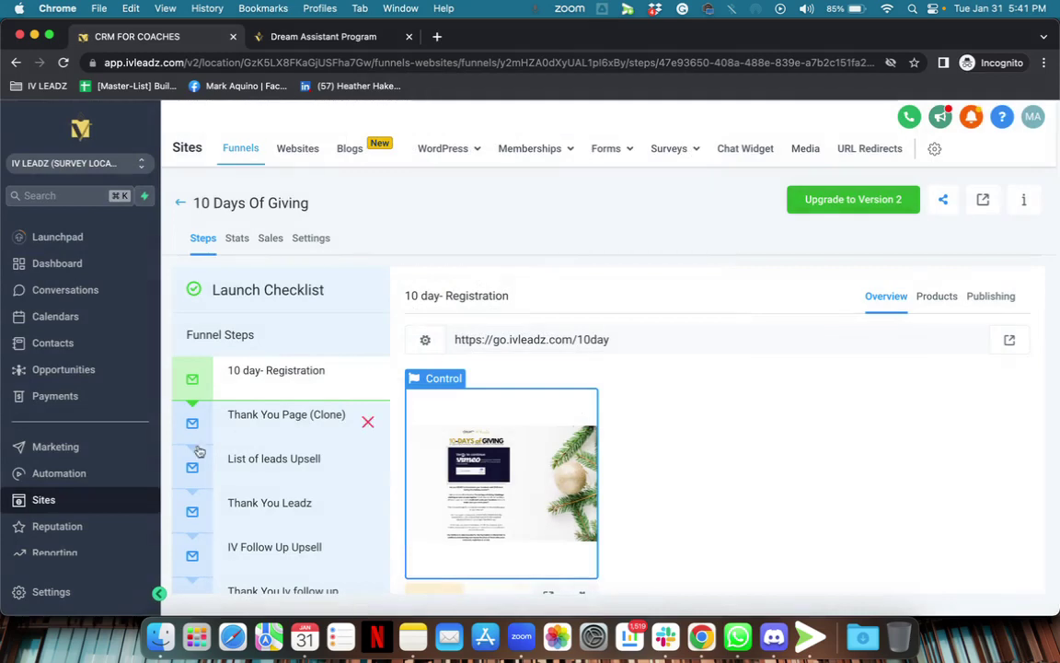
# Look over the account's business settings, then return to the funnel.
pyautogui.click(63, 597)
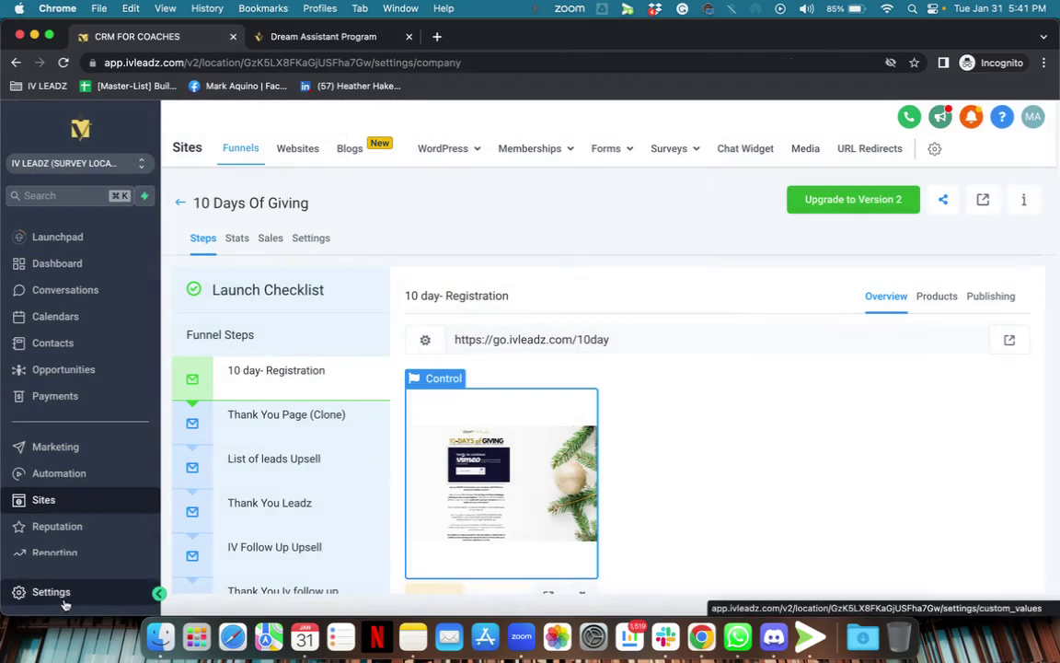
pyautogui.scroll(-6, 72, 546)
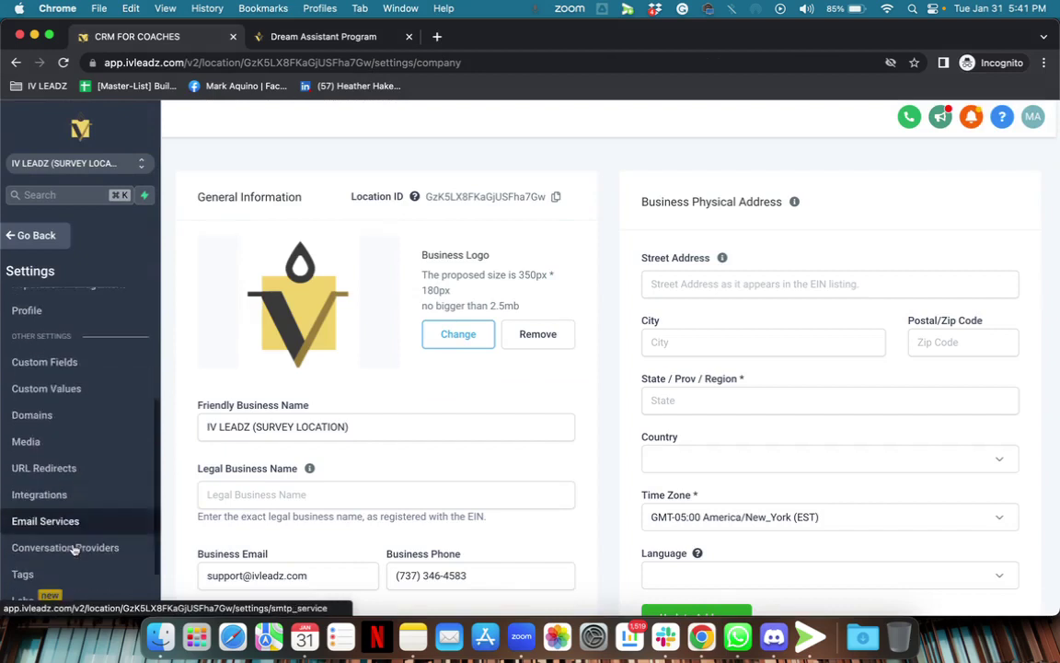
pyautogui.scroll(6, 46, 433)
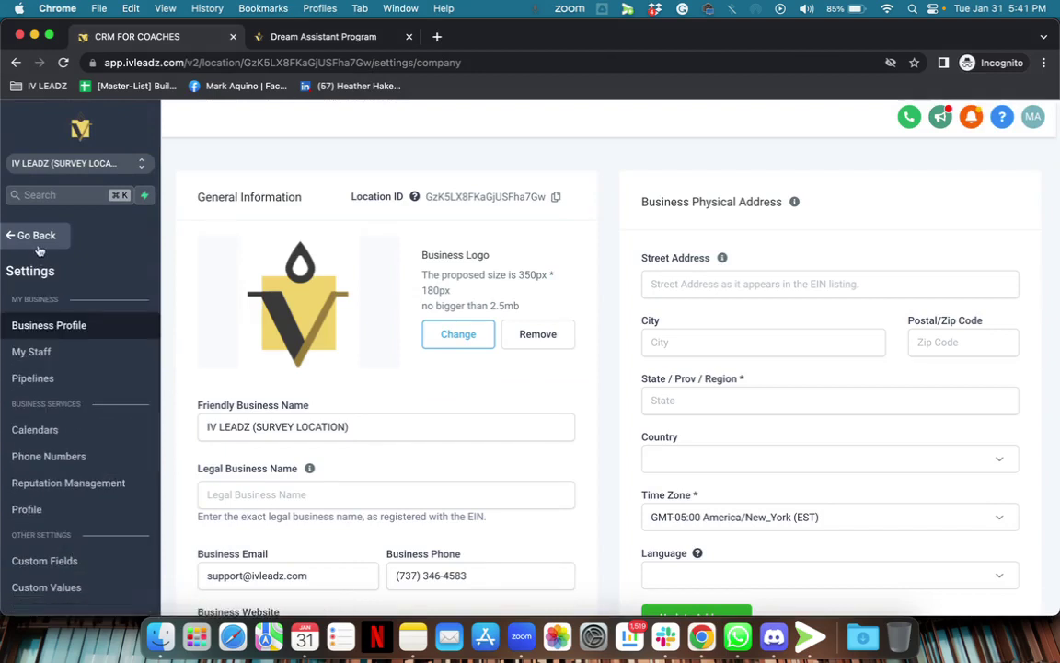
pyautogui.click(27, 235)
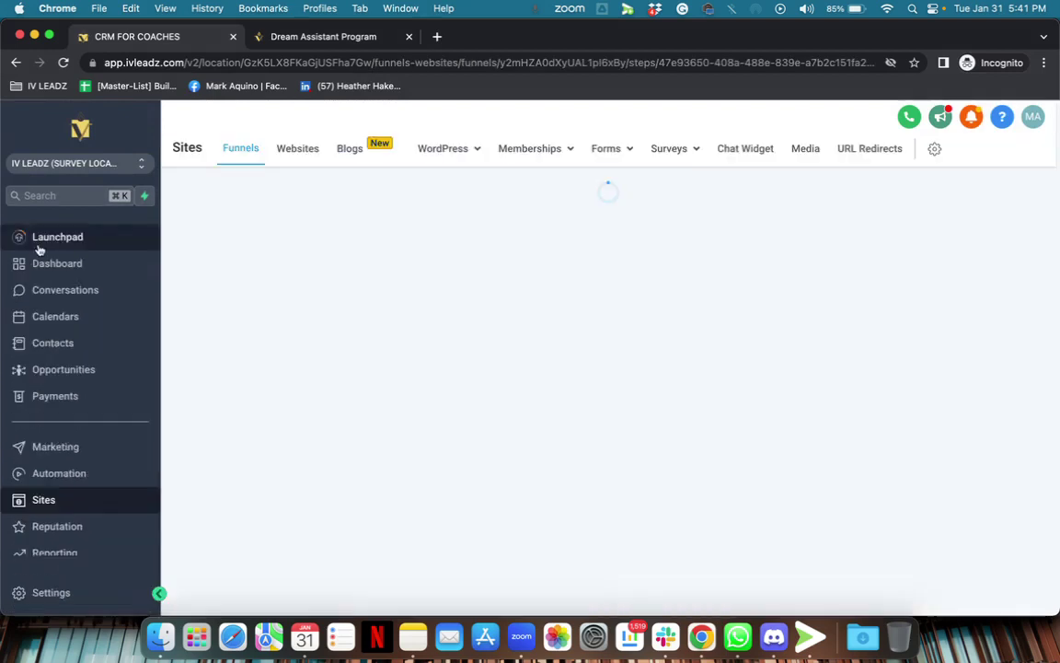
# Go to Payments and view the Integrations page with the PayPal and Stripe cards.
pyautogui.click(57, 397)
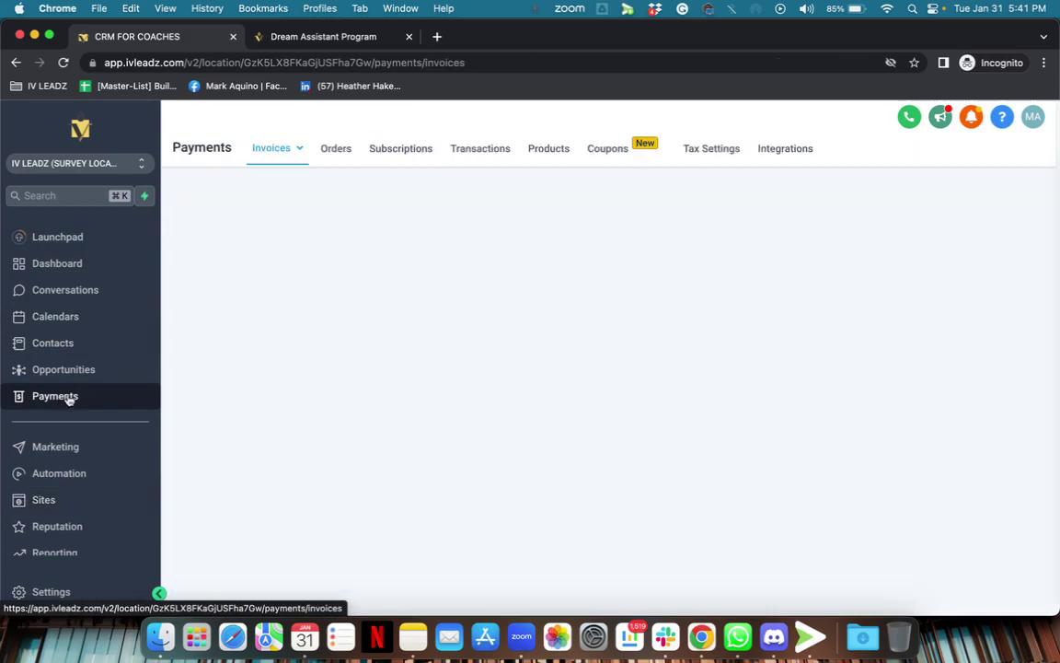
pyautogui.click(784, 149)
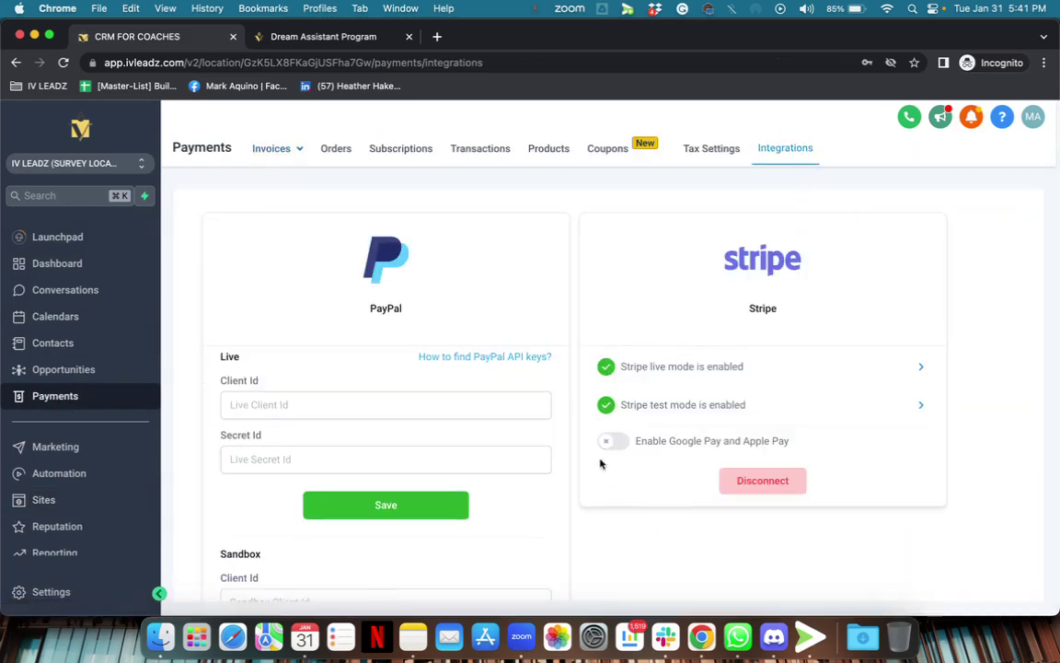
pyautogui.scroll(5, 688, 440)
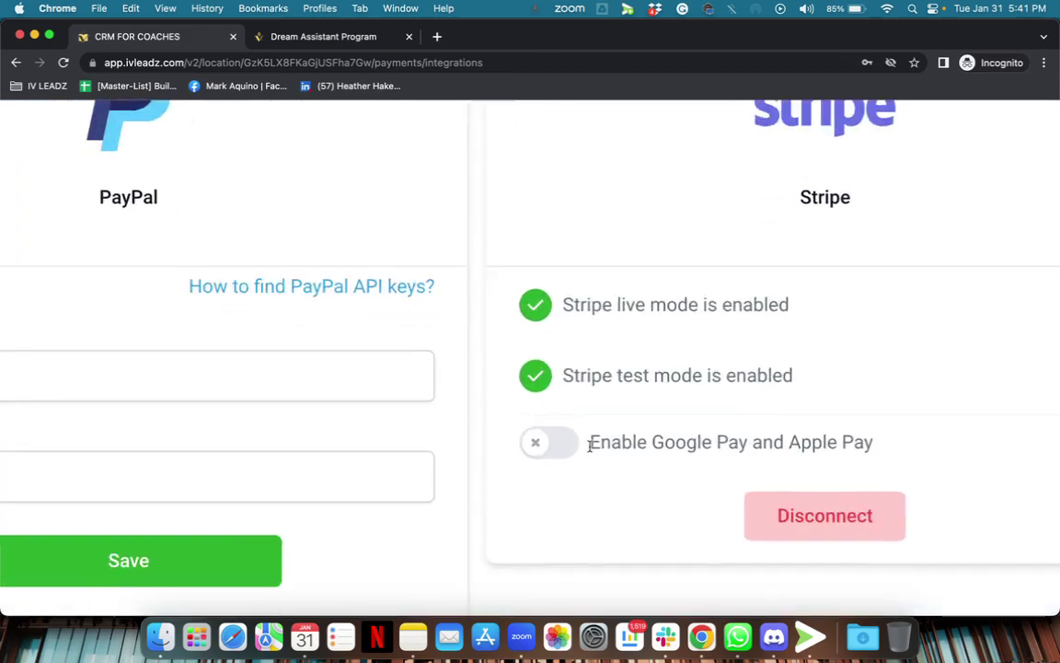
pyautogui.scroll(-5, 590, 446)
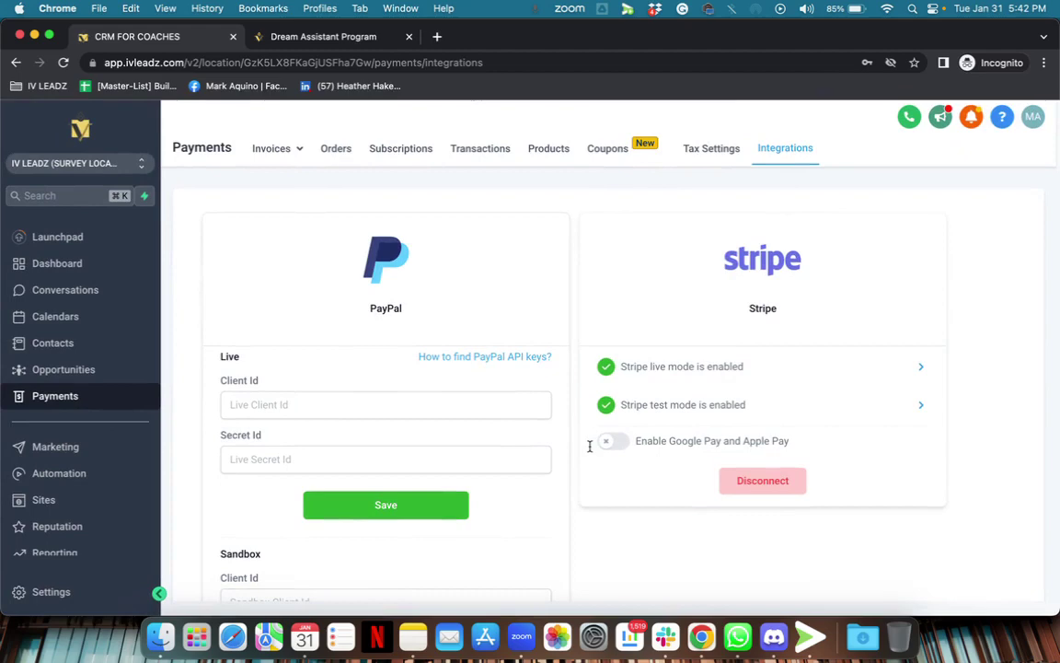
# Turn on and confirm Google Pay and Apple Pay for Stripe, then switch to the Dream Assistant Program tab.
pyautogui.click(606, 441)
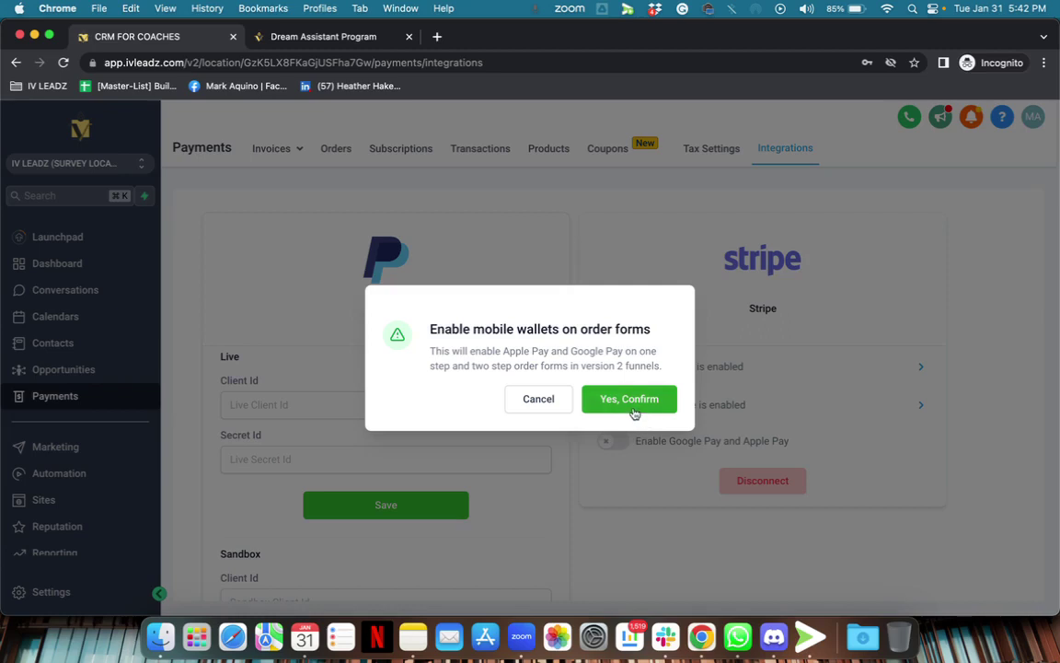
pyautogui.click(634, 410)
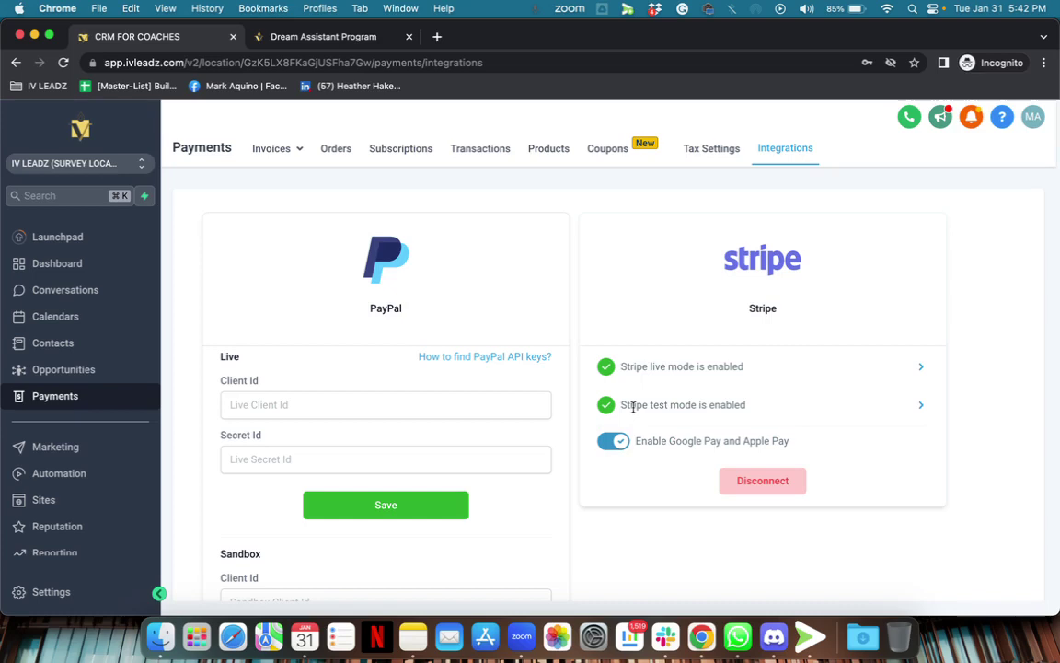
pyautogui.click(308, 36)
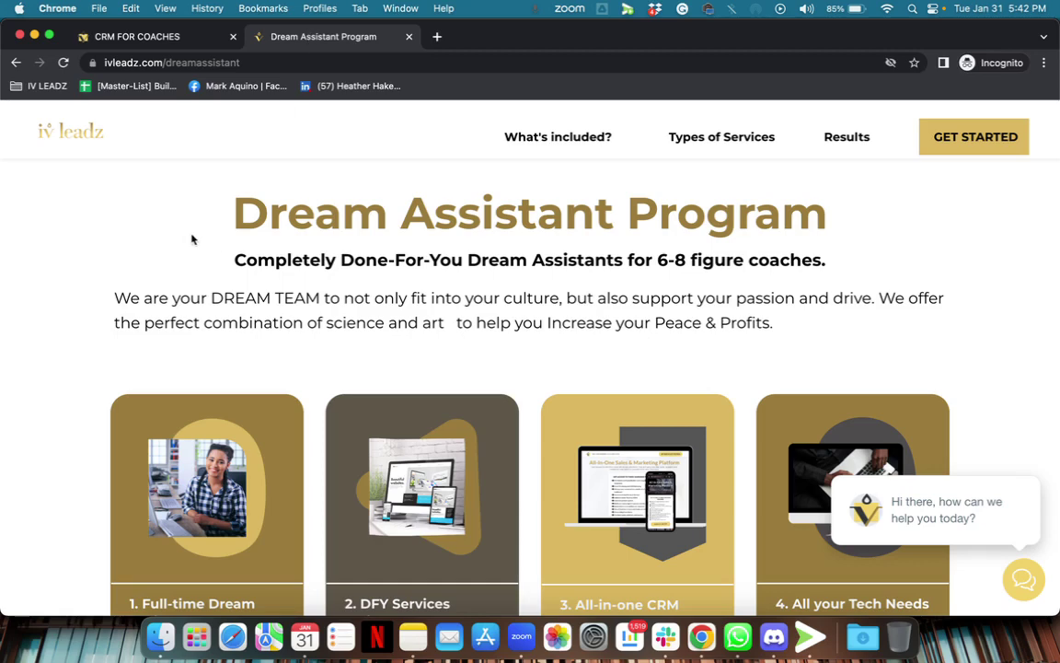
# Reload the Dream Assistant Program page, open GET STARTED, and autofill the full name.
pyautogui.click(63, 63)
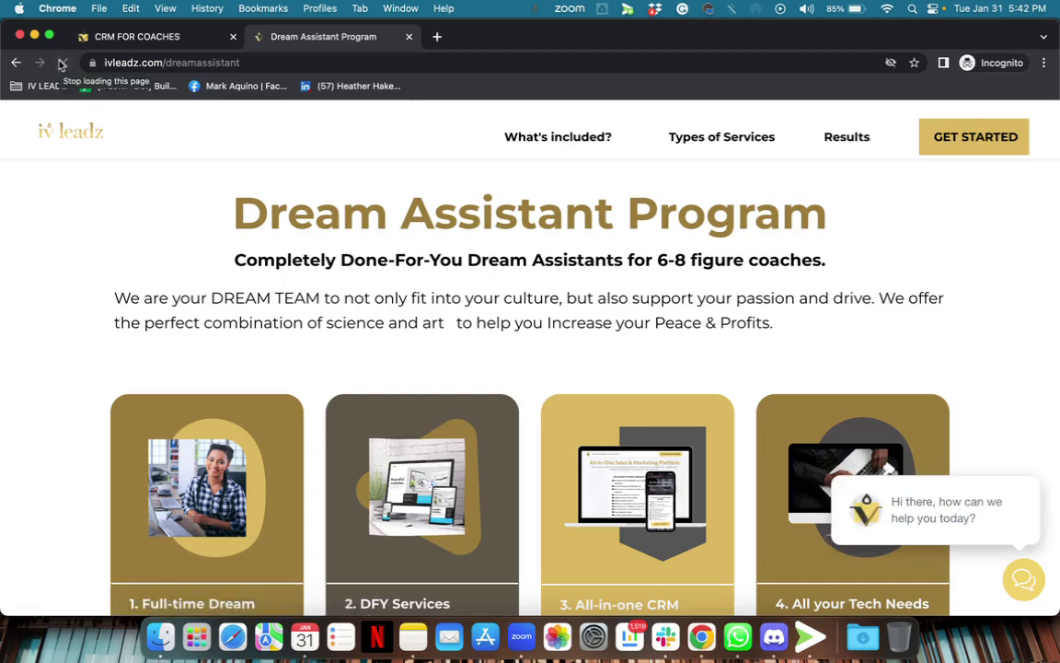
pyautogui.scroll(-10, 982, 367)
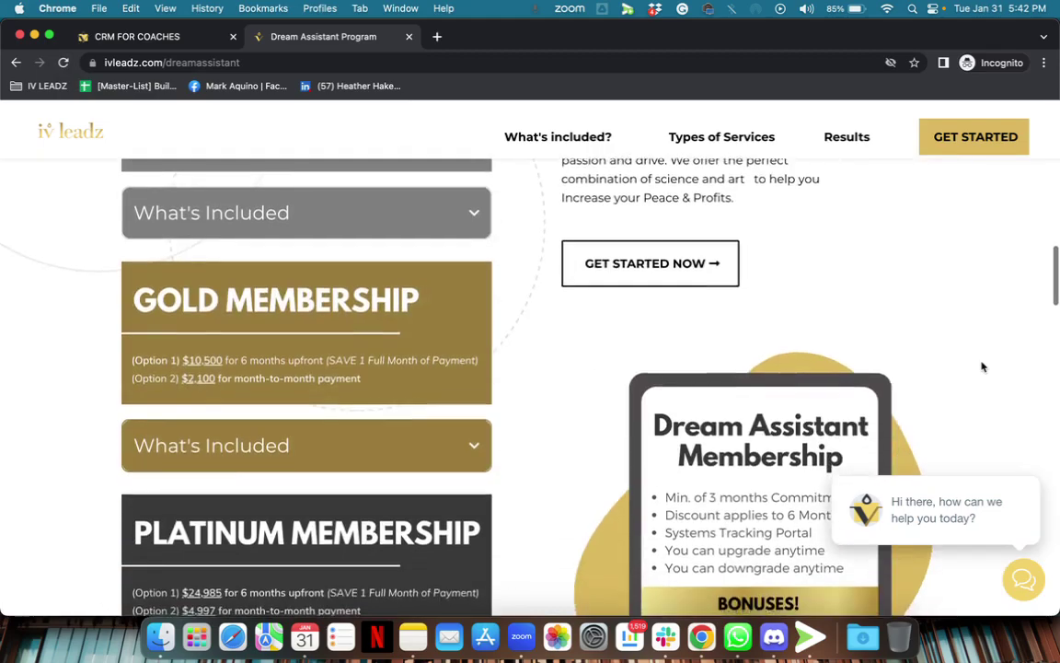
pyautogui.scroll(10, 982, 367)
pyautogui.click(975, 136)
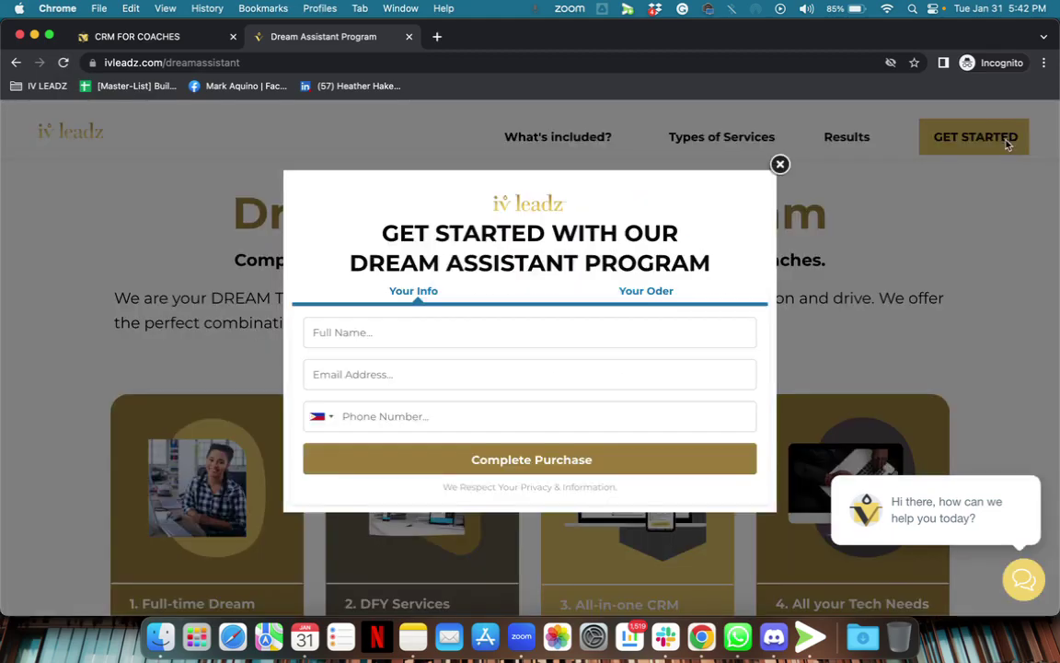
pyautogui.click(442, 342)
pyautogui.click(368, 199)
pyautogui.click(357, 327)
pyautogui.click(418, 373)
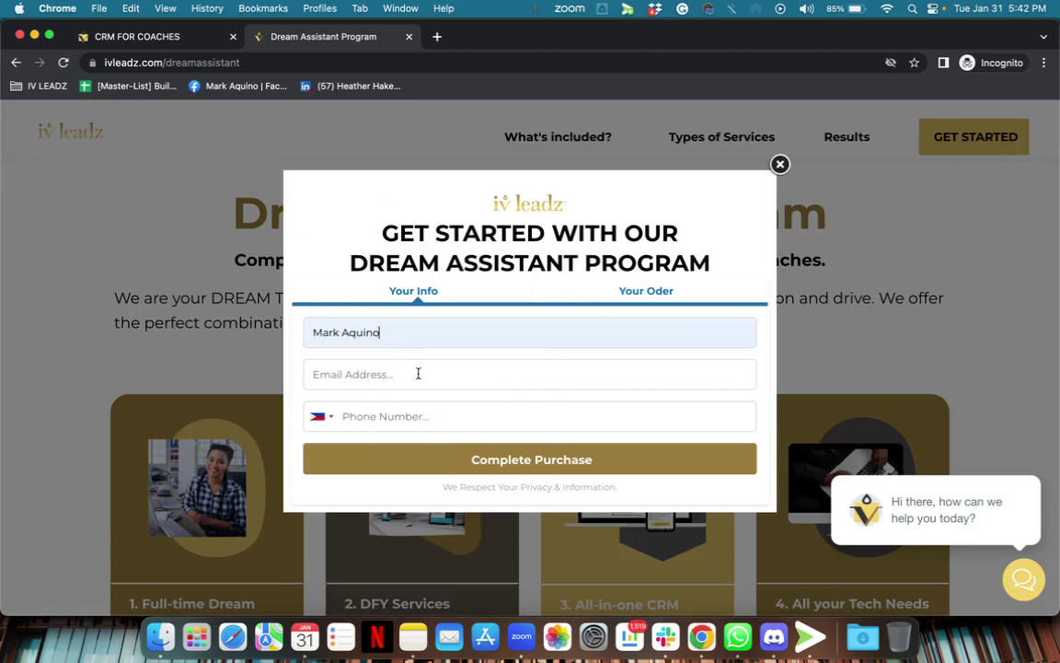
# Enter the contact's e-mail address and their phone number with United States as the country.
pyautogui.click(417, 373)
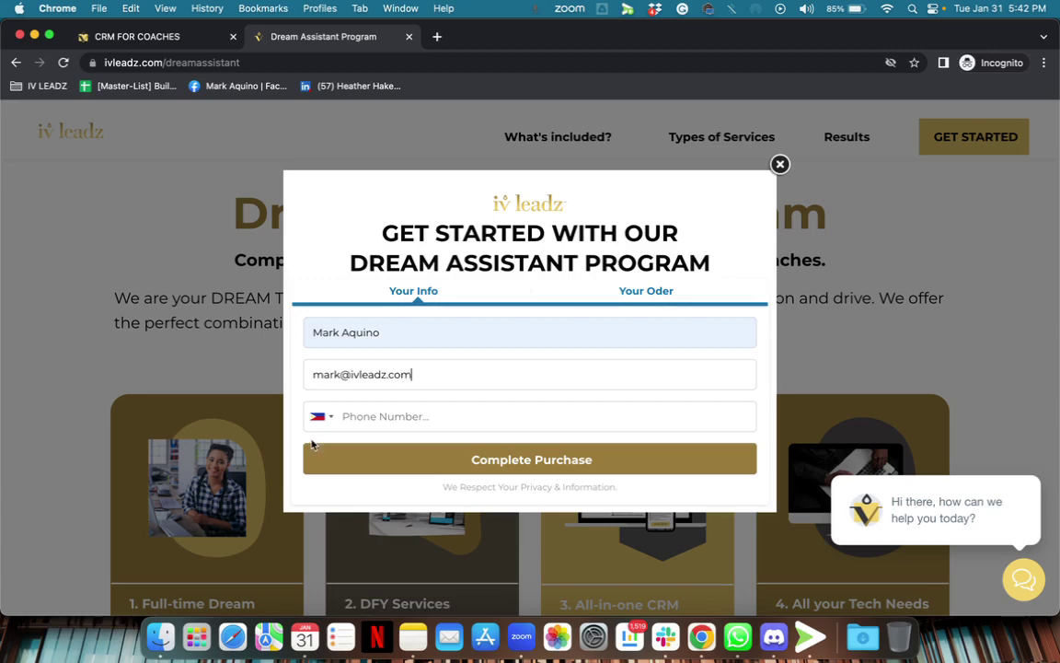
pyautogui.click(324, 420)
pyautogui.scroll(8, 446, 498)
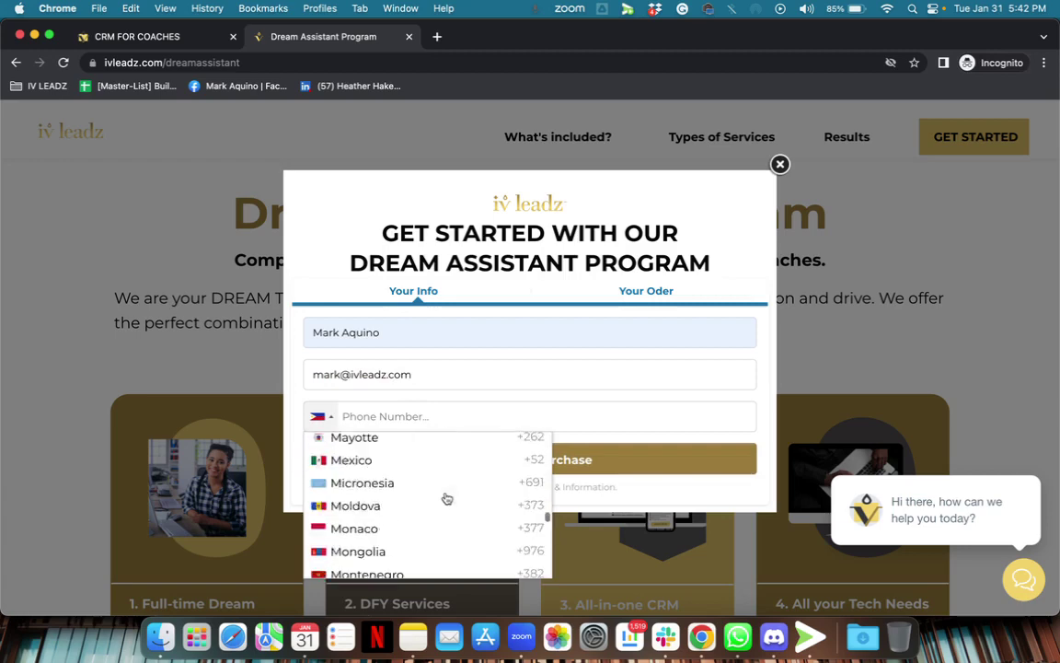
pyautogui.scroll(15, 447, 498)
pyautogui.click(416, 443)
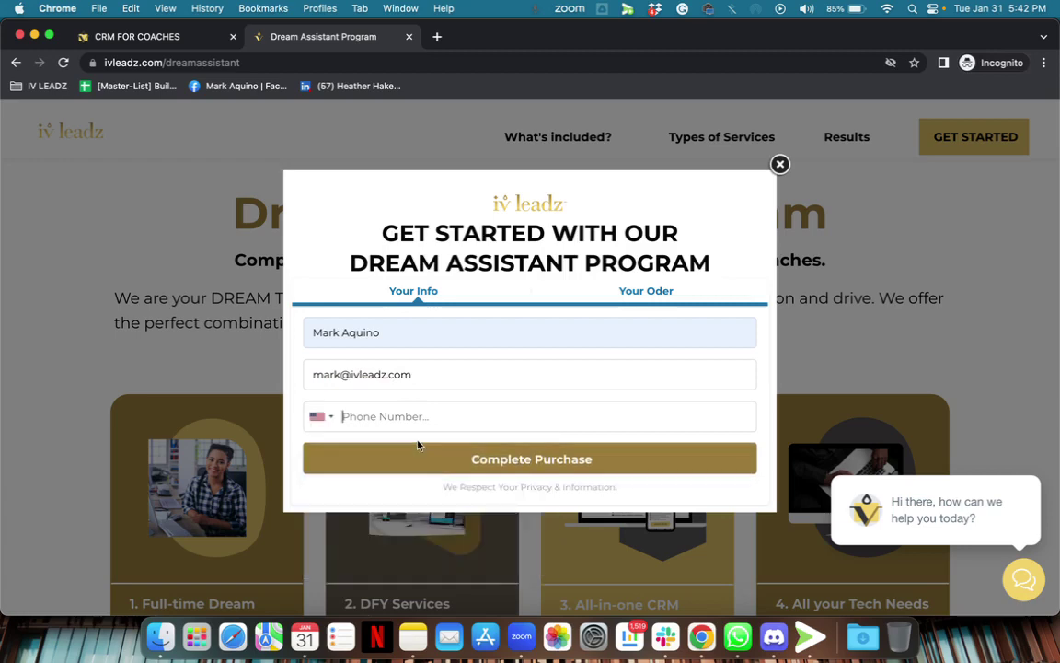
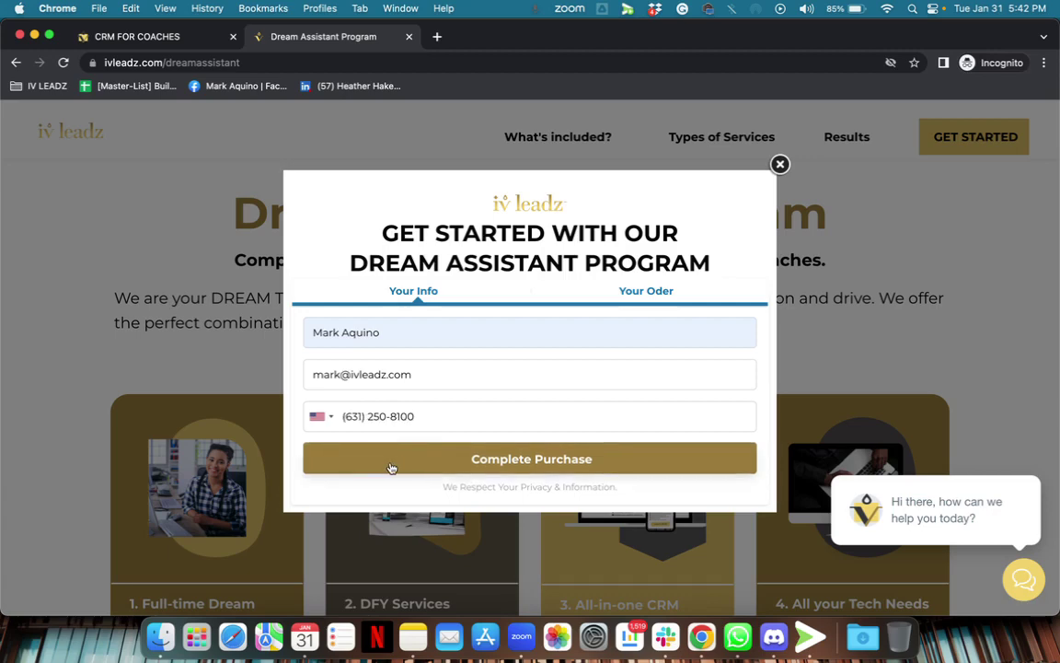
# Submit the contact details with Complete Purchase to reach the $800 Silver Membership order step.
pyautogui.click(391, 468)
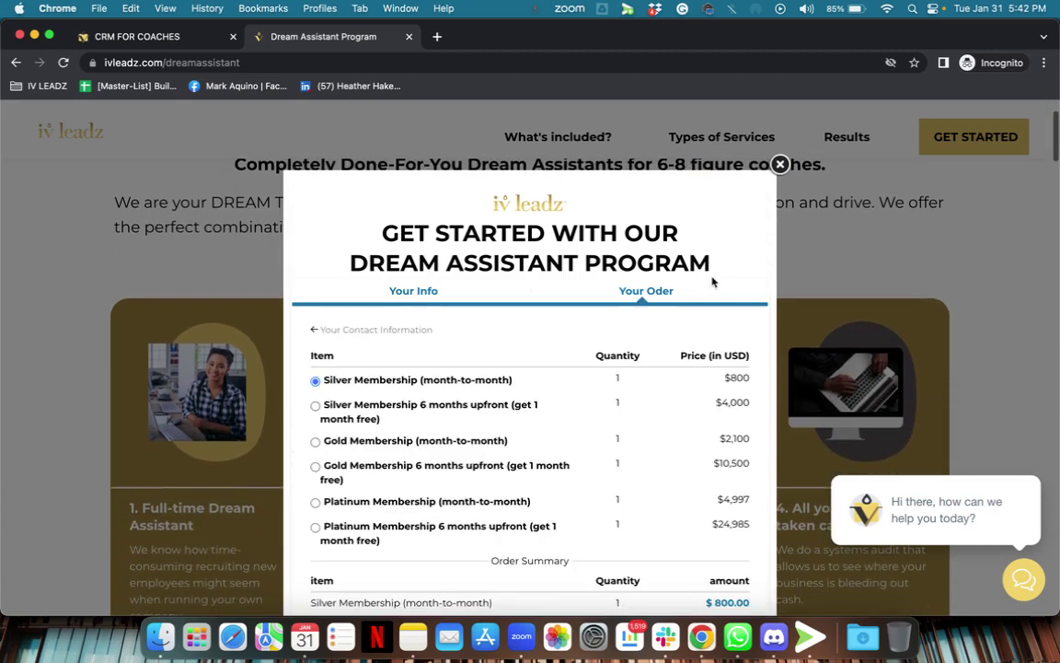
pyautogui.scroll(-5, 712, 282)
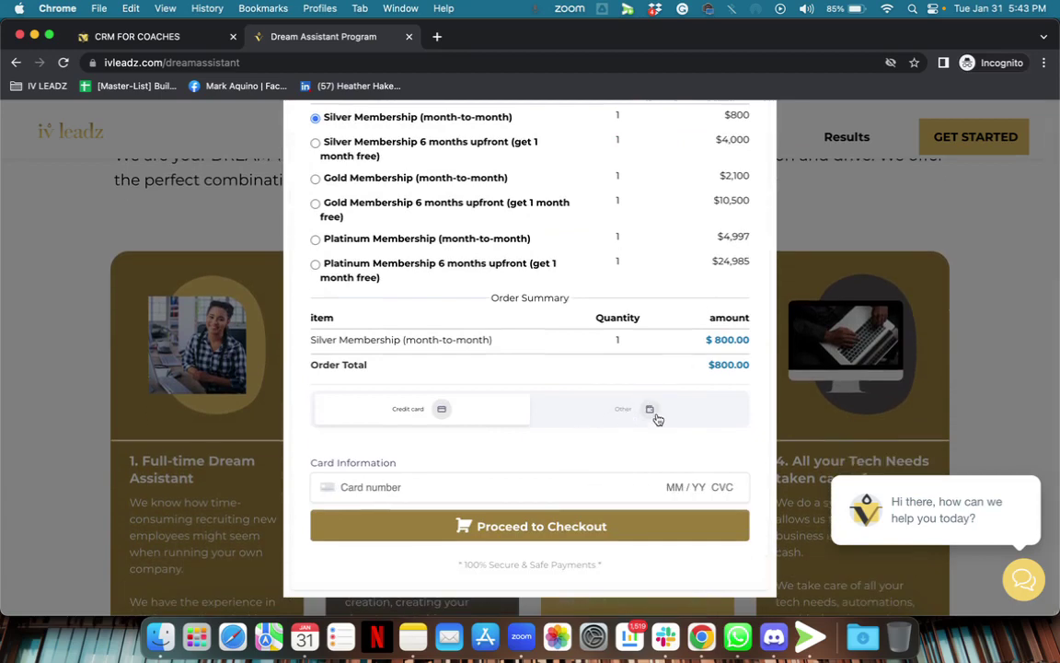
pyautogui.scroll(3, 653, 419)
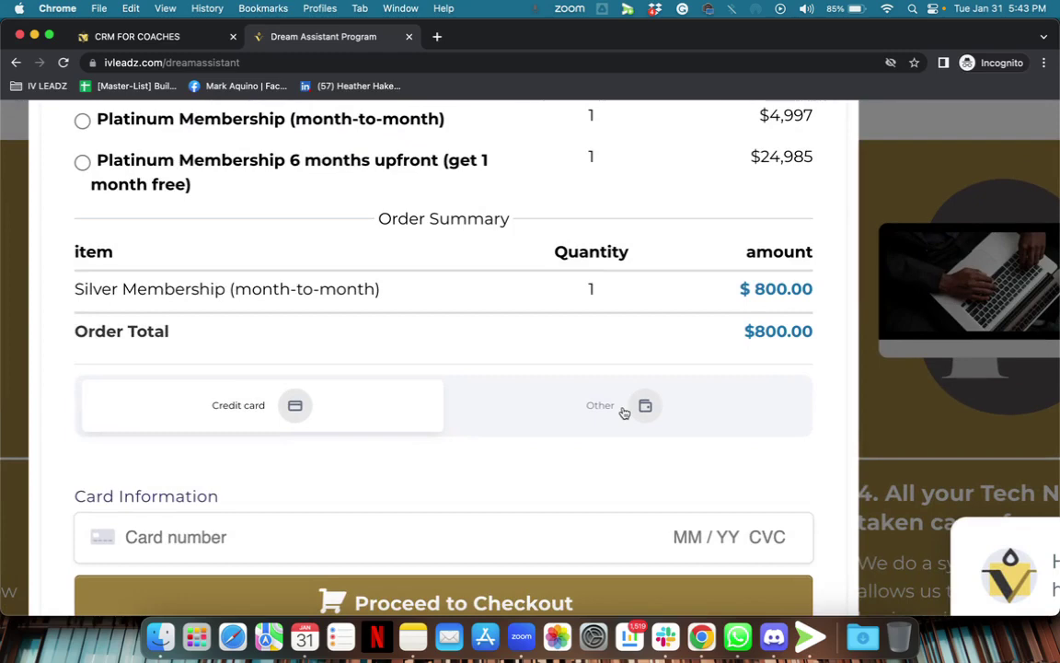
pyautogui.scroll(-3, 563, 477)
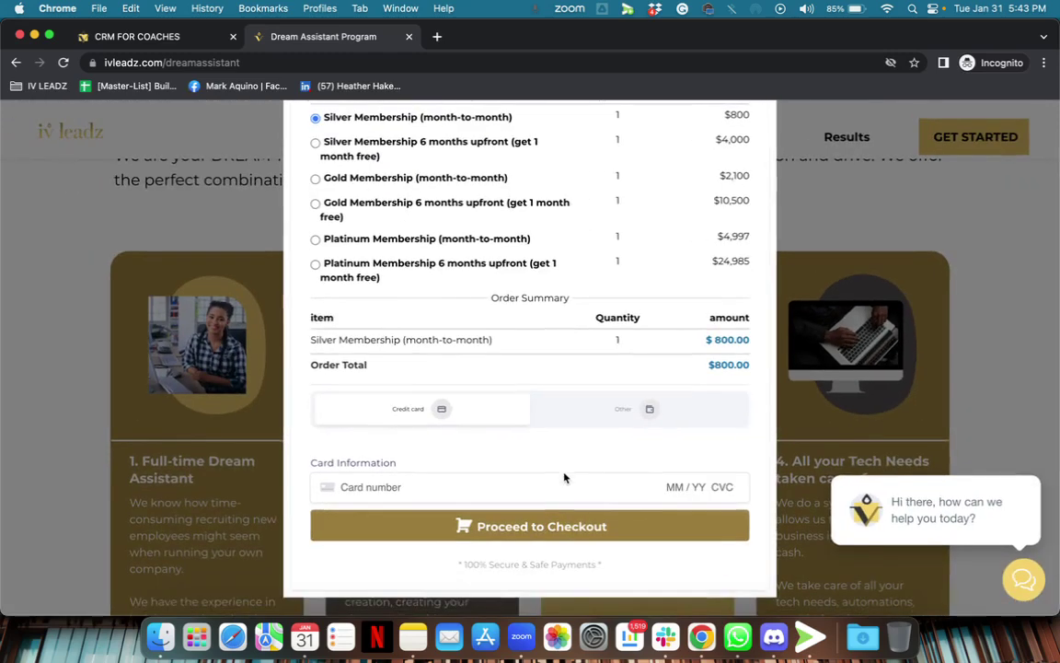
# Select the Other wallet payment option and review its loaded card fields.
pyautogui.click(631, 419)
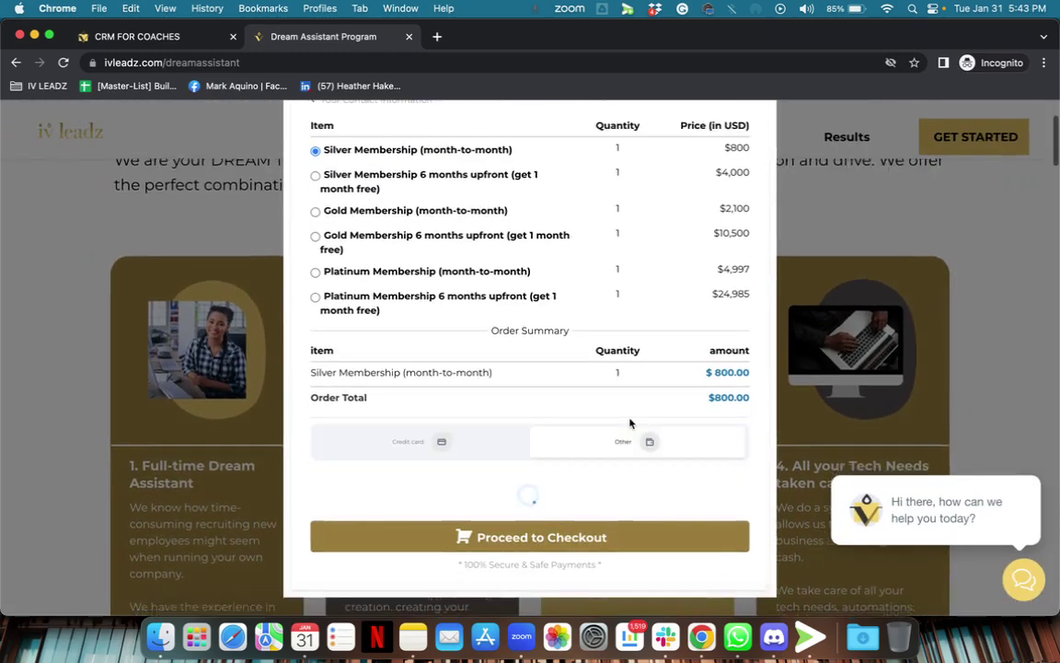
pyautogui.scroll(-3, 599, 400)
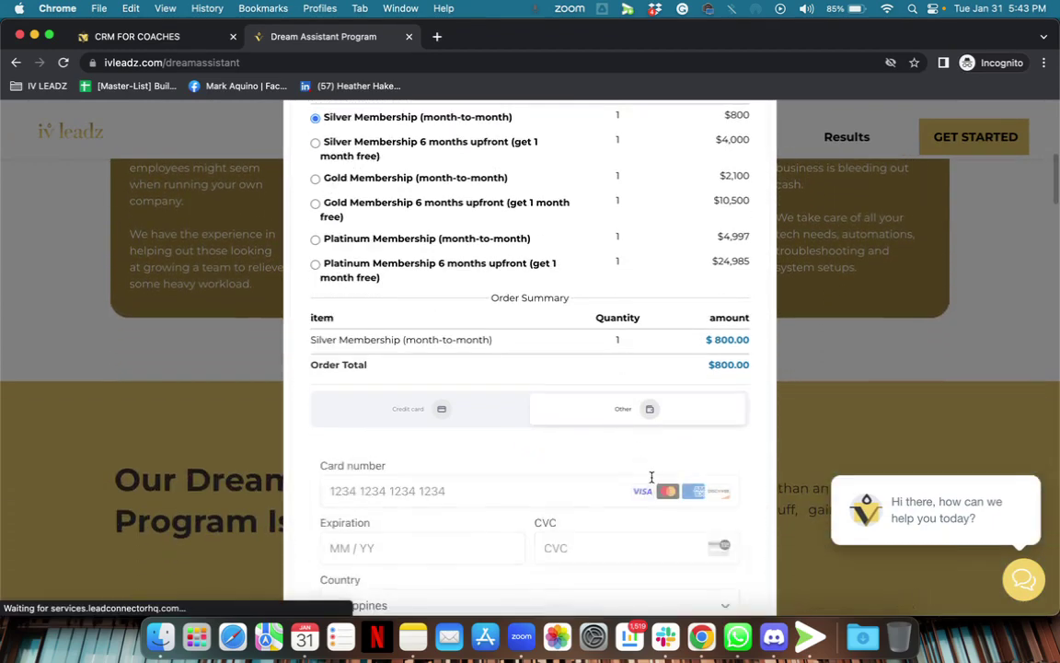
pyautogui.scroll(-3, 634, 440)
pyautogui.scroll(-1, 634, 440)
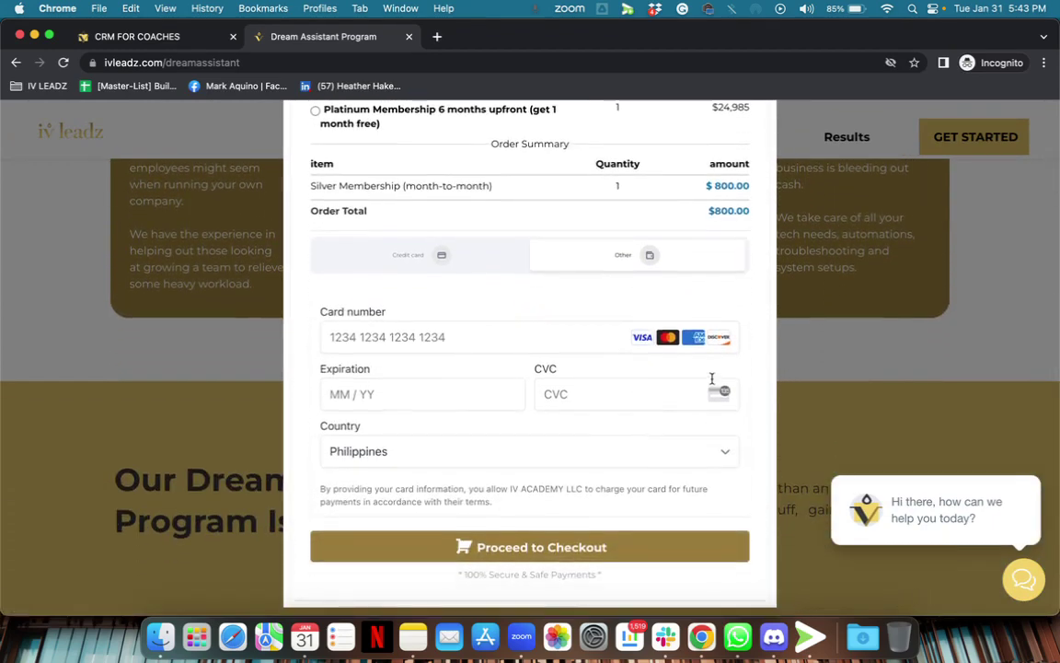